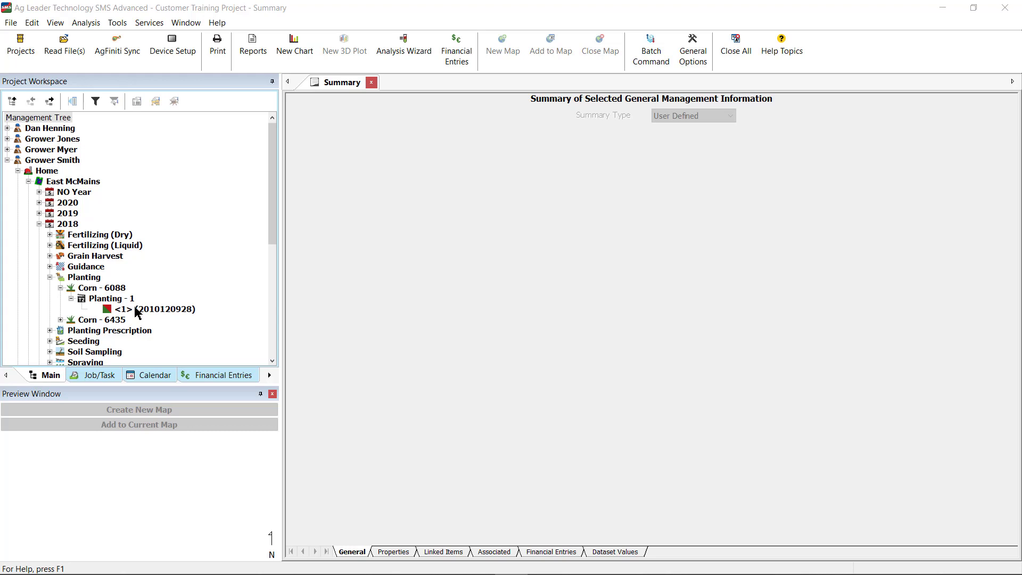
- Start Create As-Applied Data (Split Planter or Multi-Product) for the 2018 Corn - 6088 planting product
left_click(109, 287)
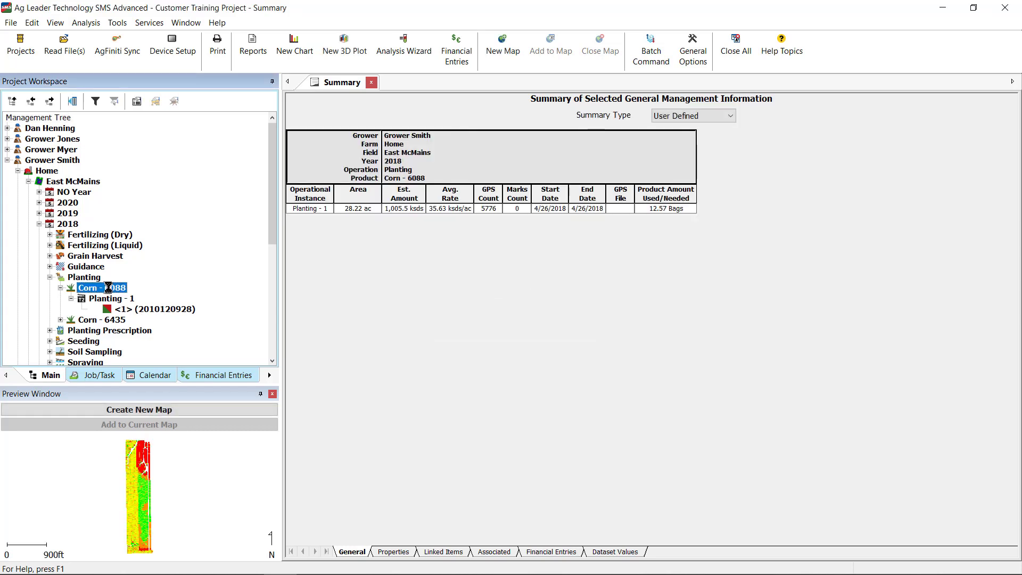
right_click(108, 289)
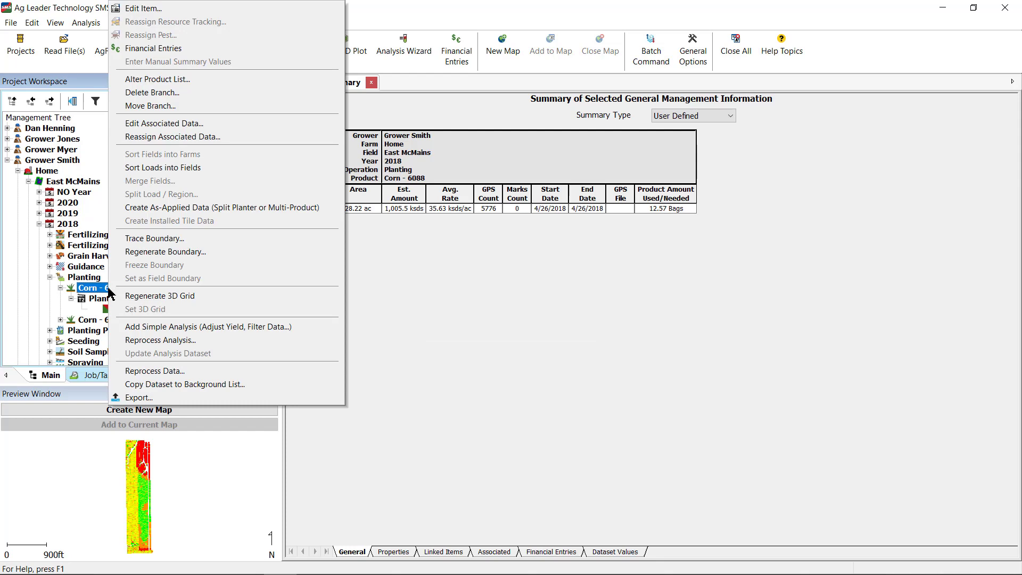
left_click(250, 208)
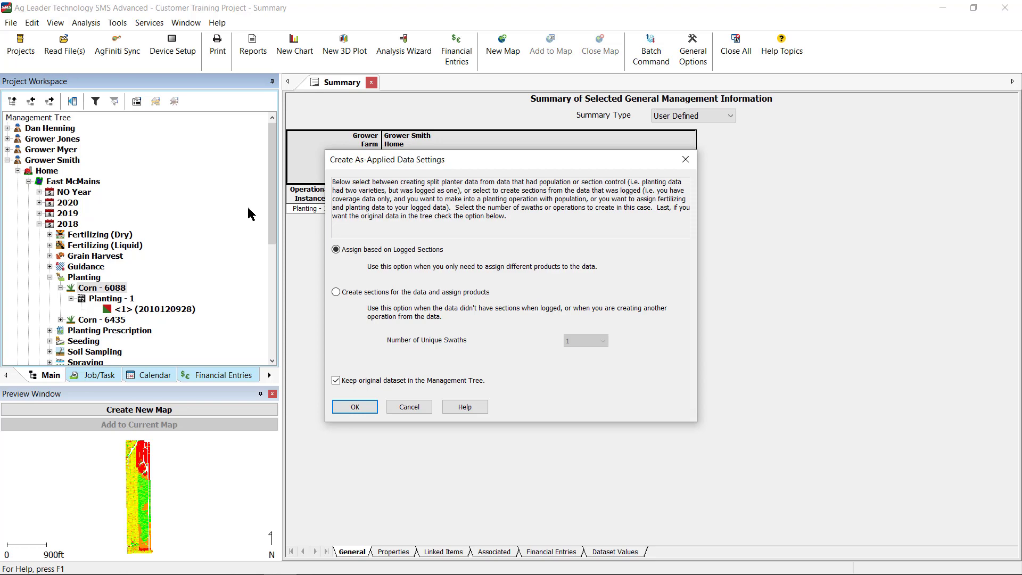
- Accept assignment by logged sections and assign sections 1–6 to product 6088
left_click(349, 408)
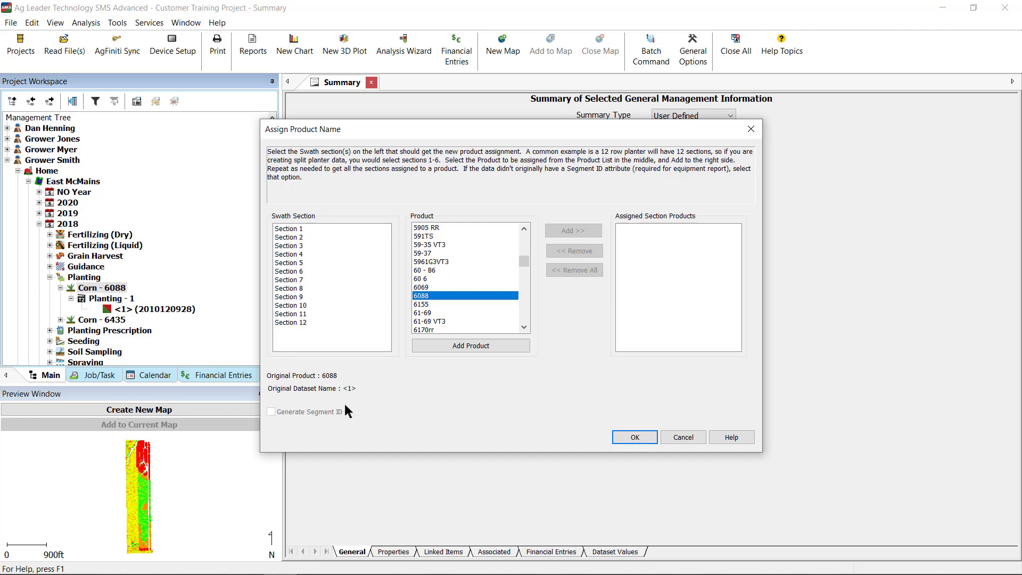
left_click_drag(327, 229, 326, 274)
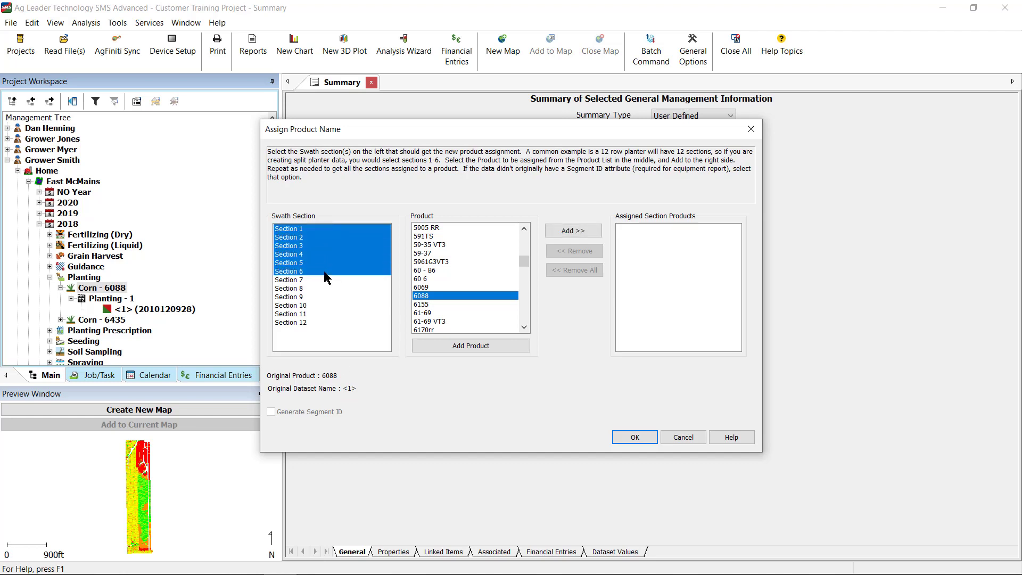
left_click(586, 232)
- Assign sections 7–12 to product 6489 and apply the split
left_click_drag(327, 229, 336, 273)
mouse_move(525, 262)
left_mouse_down()
mouse_move(525, 273)
mouse_move(525, 264)
left_mouse_up()
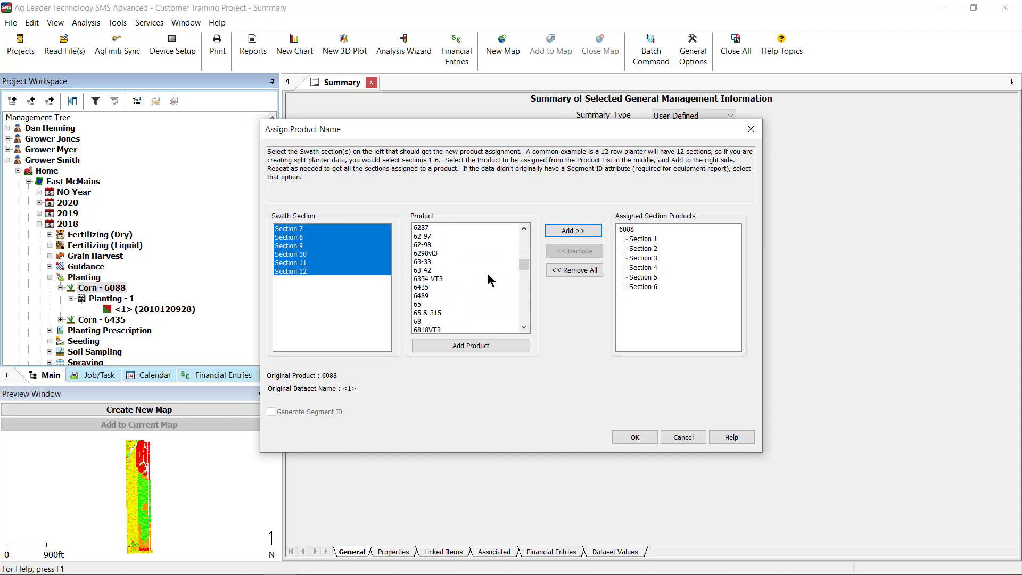
left_click(490, 295)
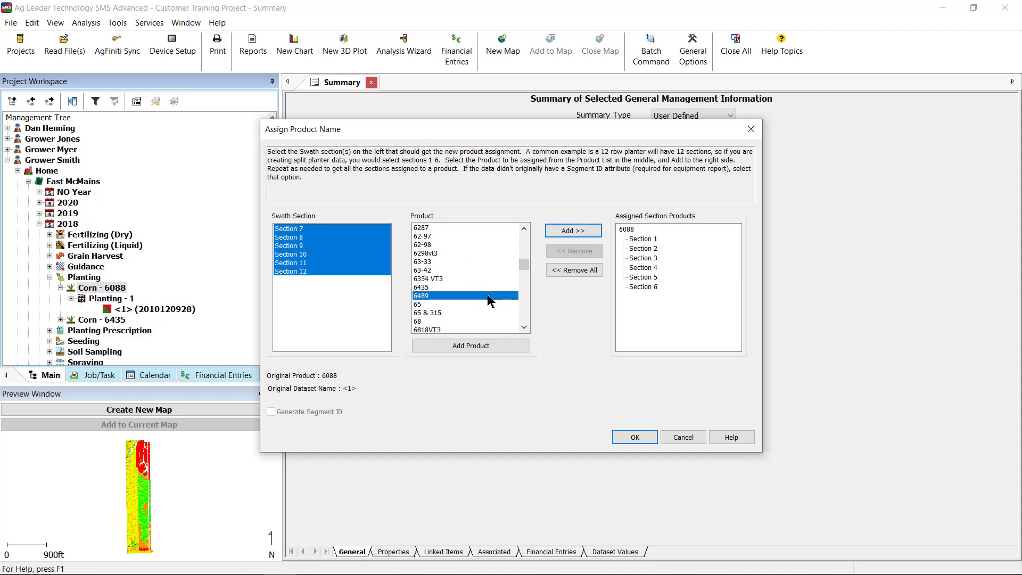
left_click(583, 233)
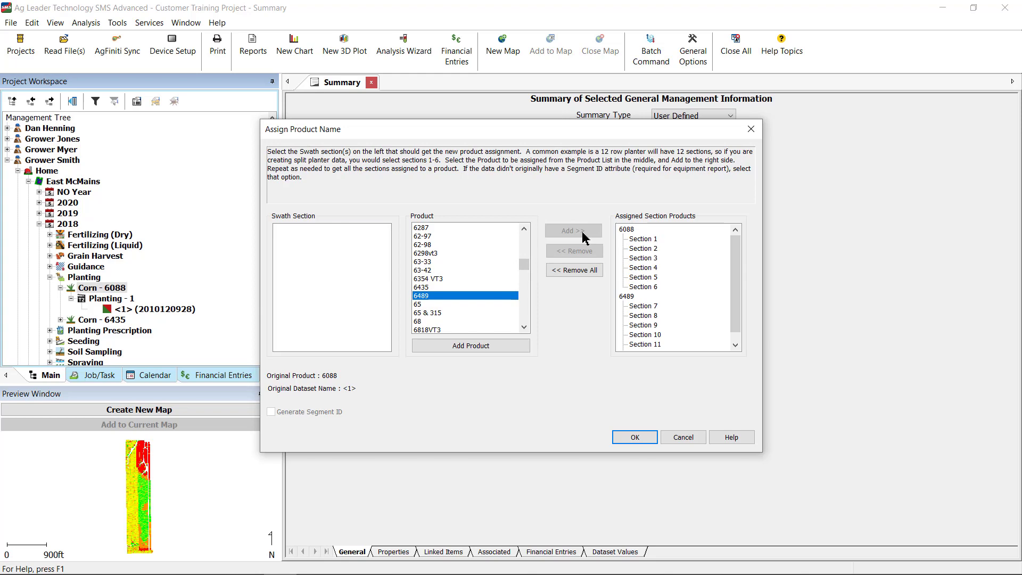
left_click(635, 437)
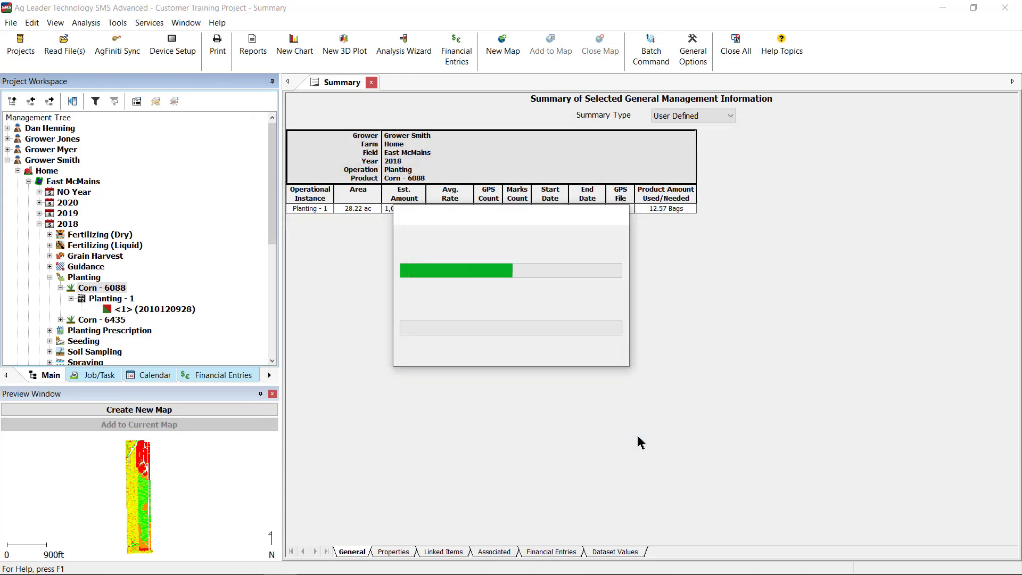
- Expand the Corn - 6088 and new Corn - 6489 branches and review their dataset summaries
left_click(60, 287)
left_click(127, 319)
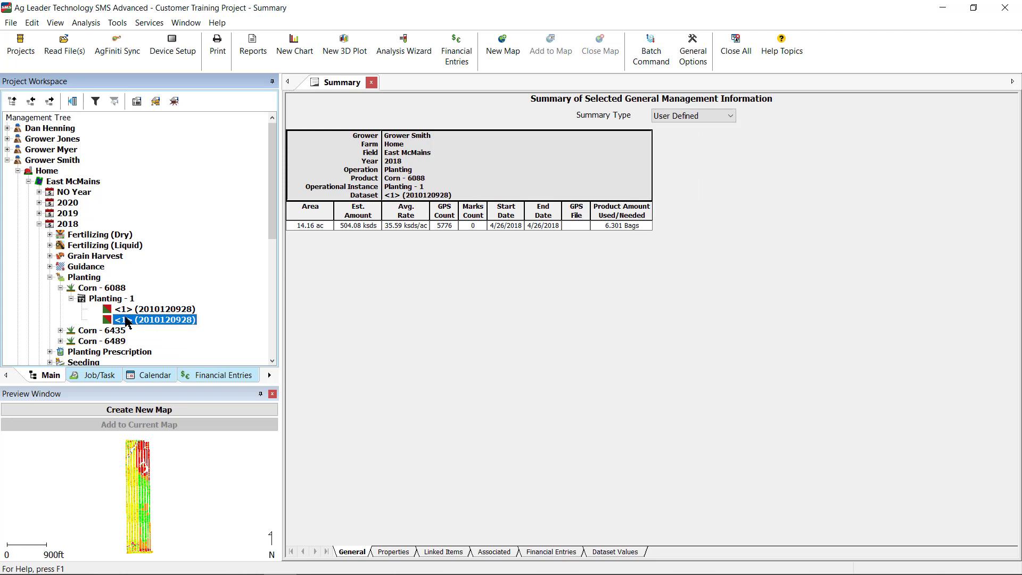
left_click(77, 331)
left_click(60, 341)
left_click(108, 331)
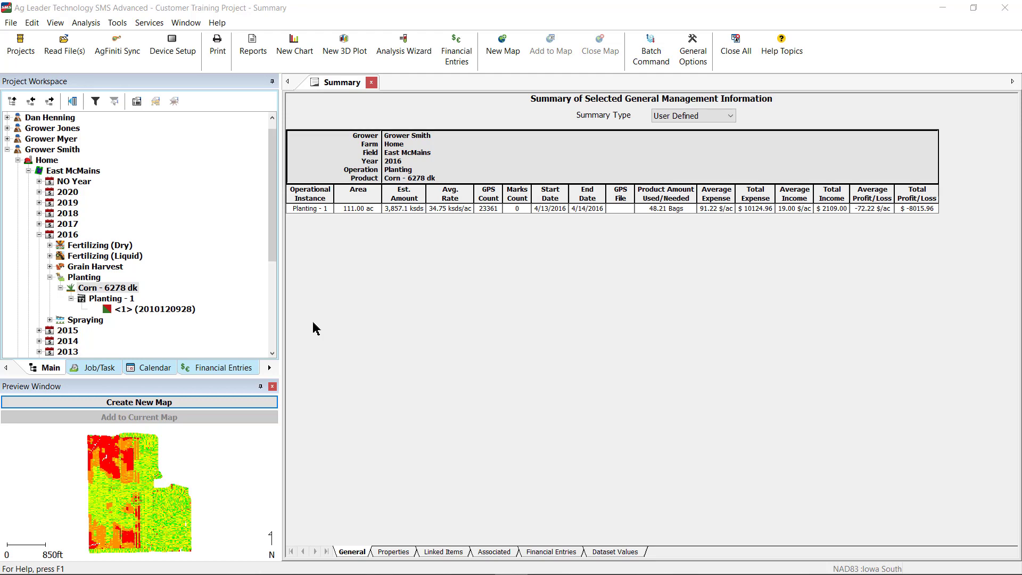
- Create as-applied data for 2016 Corn - 6278 dk using new sections with 2 unique swaths
left_click(95, 290)
right_click(95, 290)
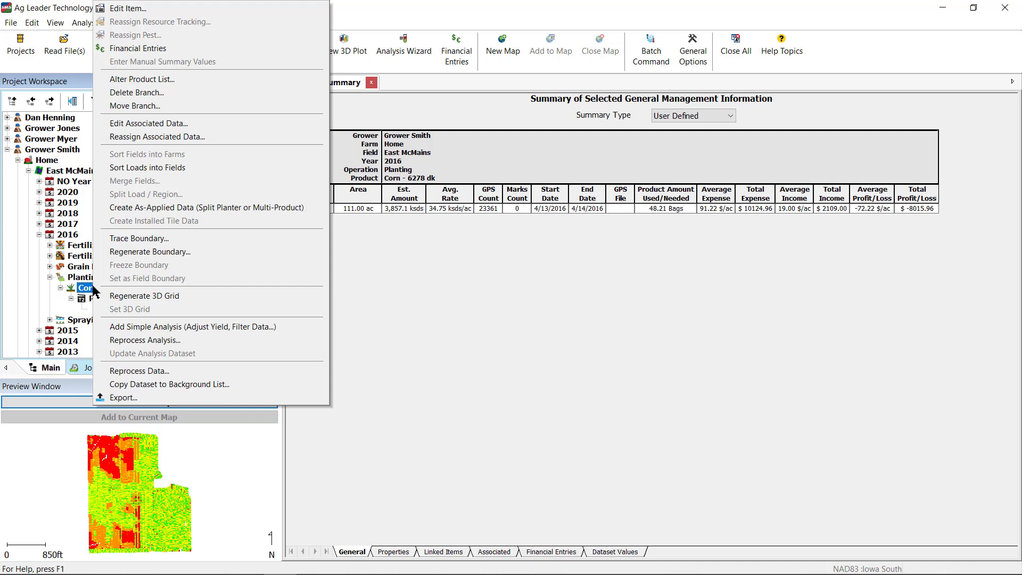
left_click(239, 209)
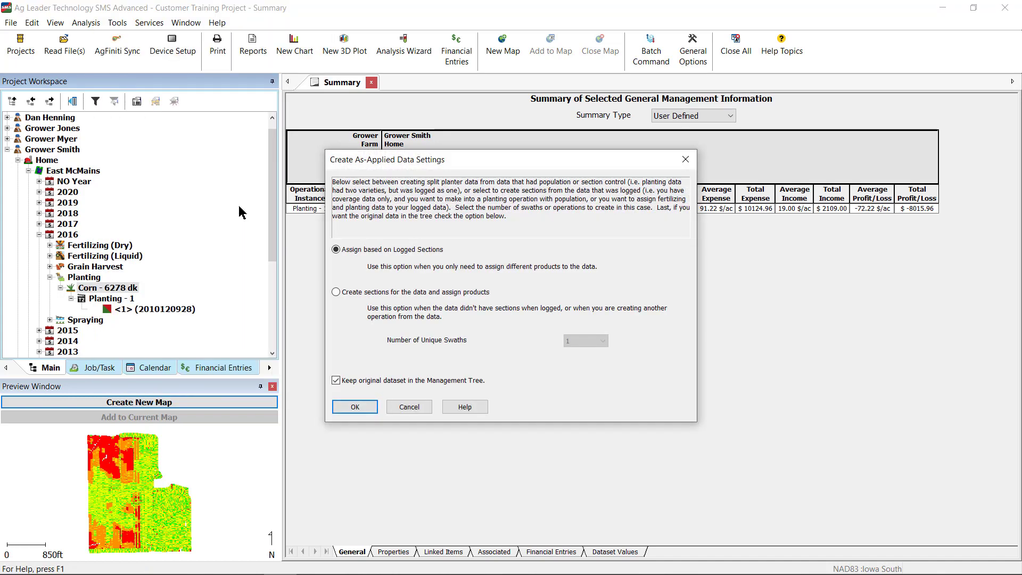
left_click(347, 296)
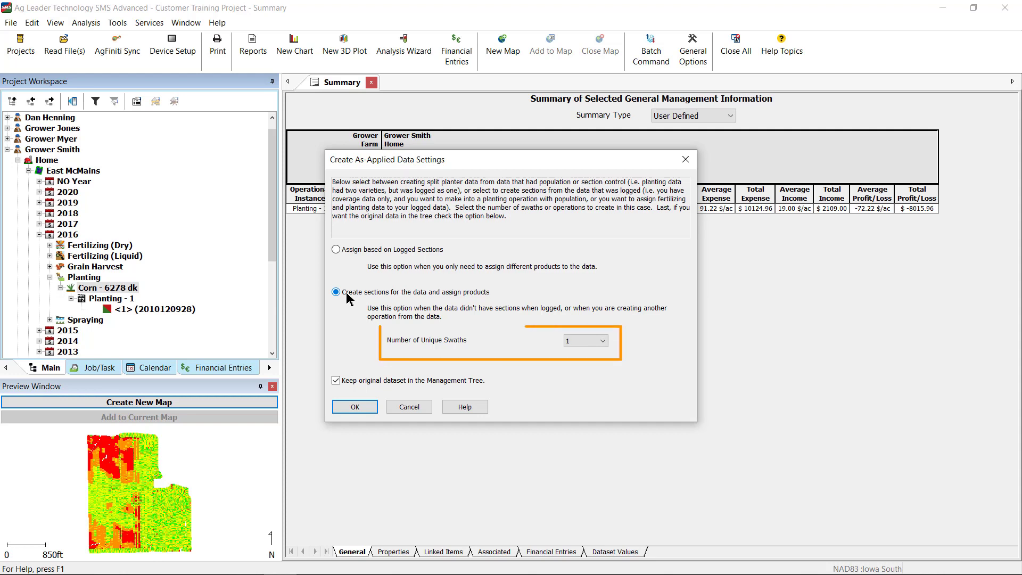
left_click(600, 342)
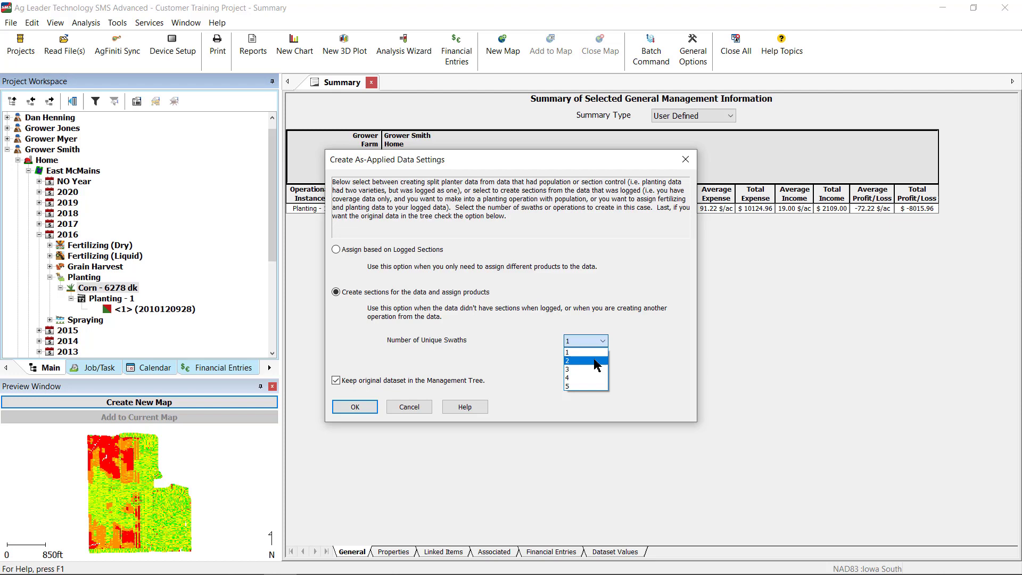
left_click(597, 362)
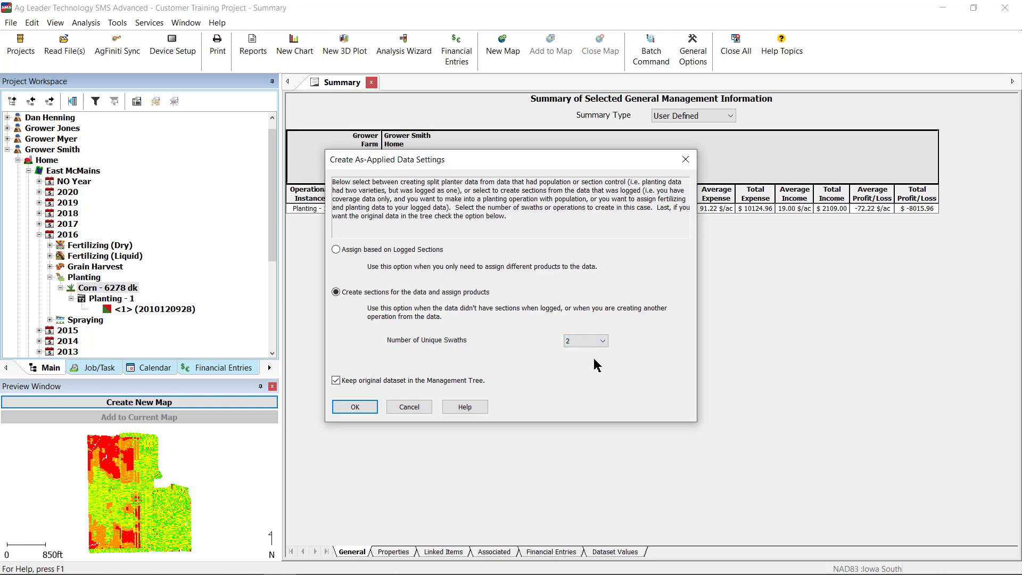
left_click(355, 406)
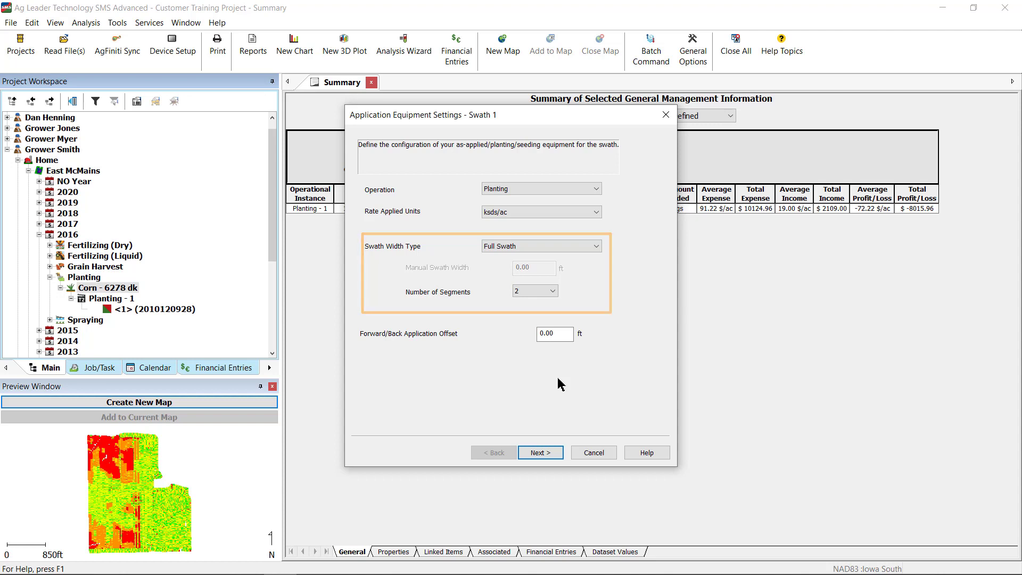
left_click(597, 249)
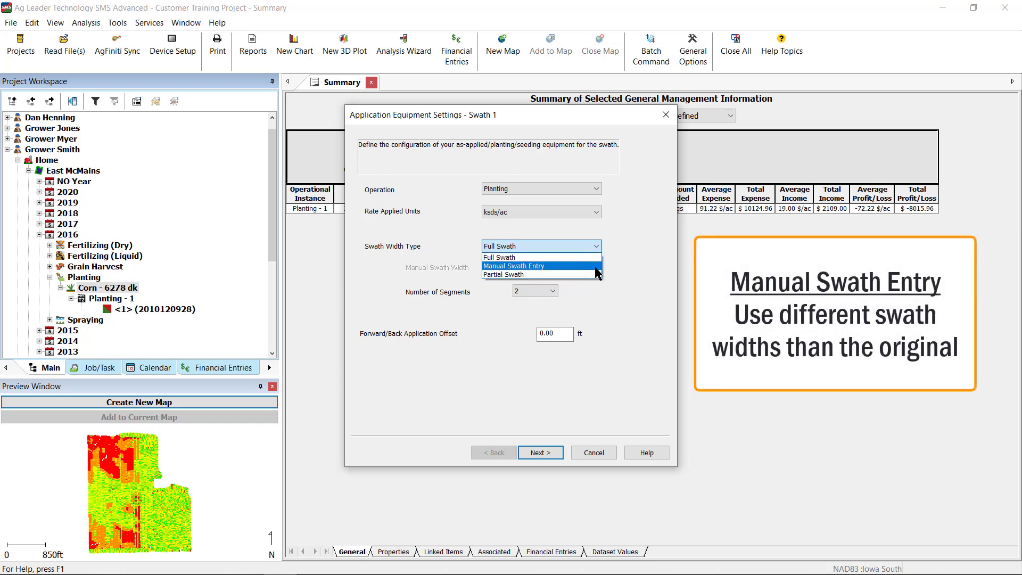
left_click(596, 267)
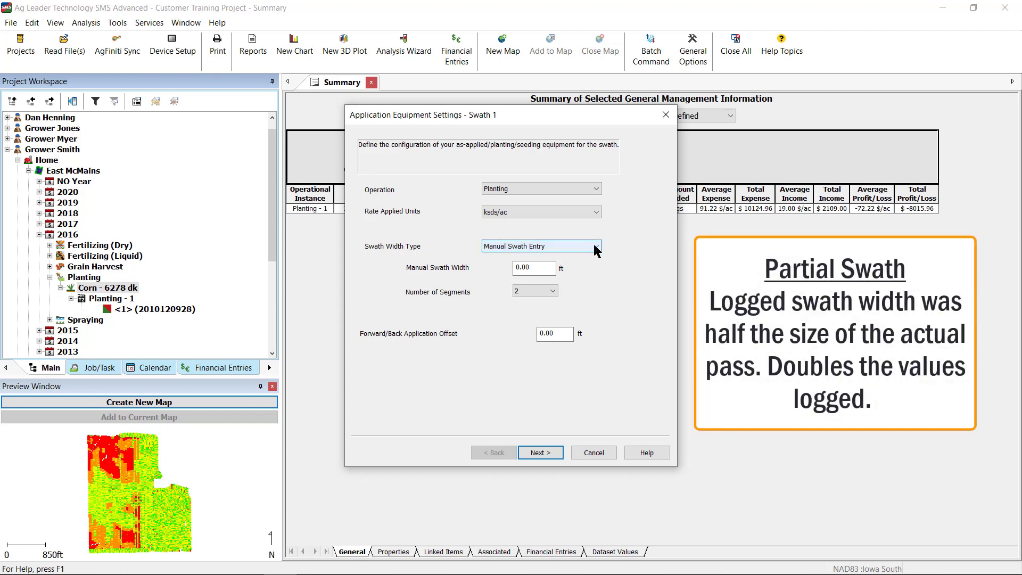
left_click(596, 251)
left_click(596, 276)
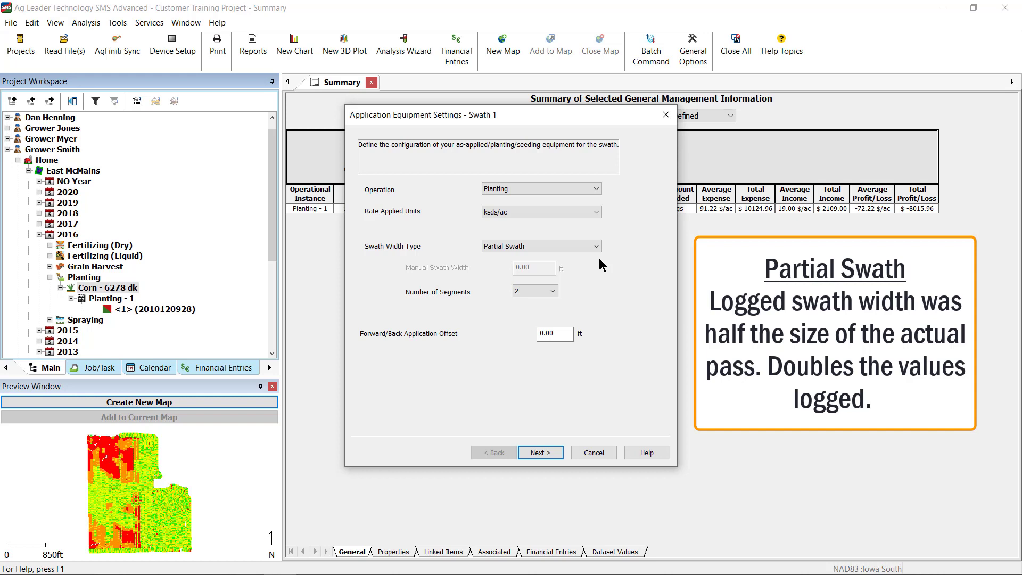
key("Down")
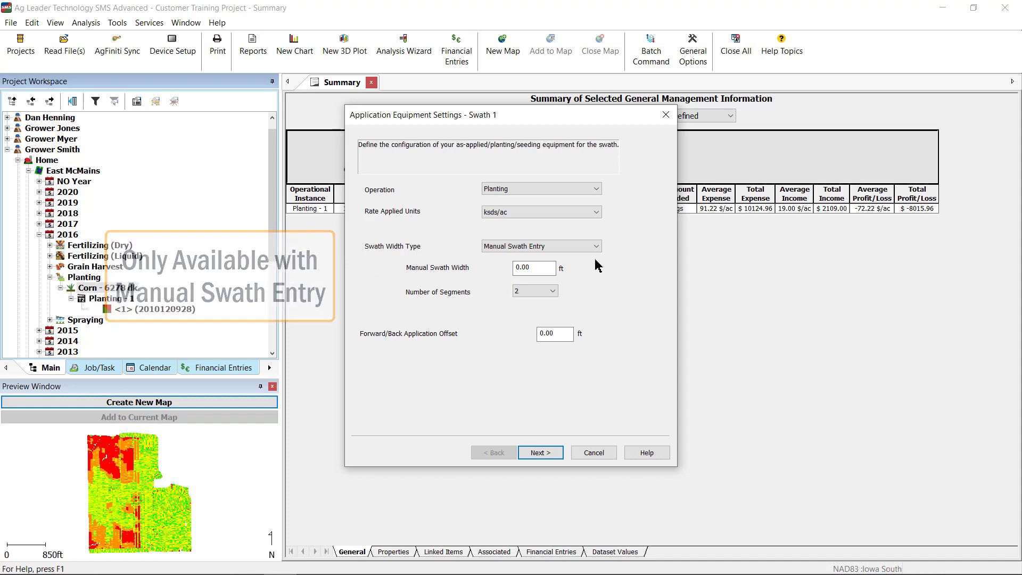
key("Up")
left_click(598, 251)
left_click(600, 260)
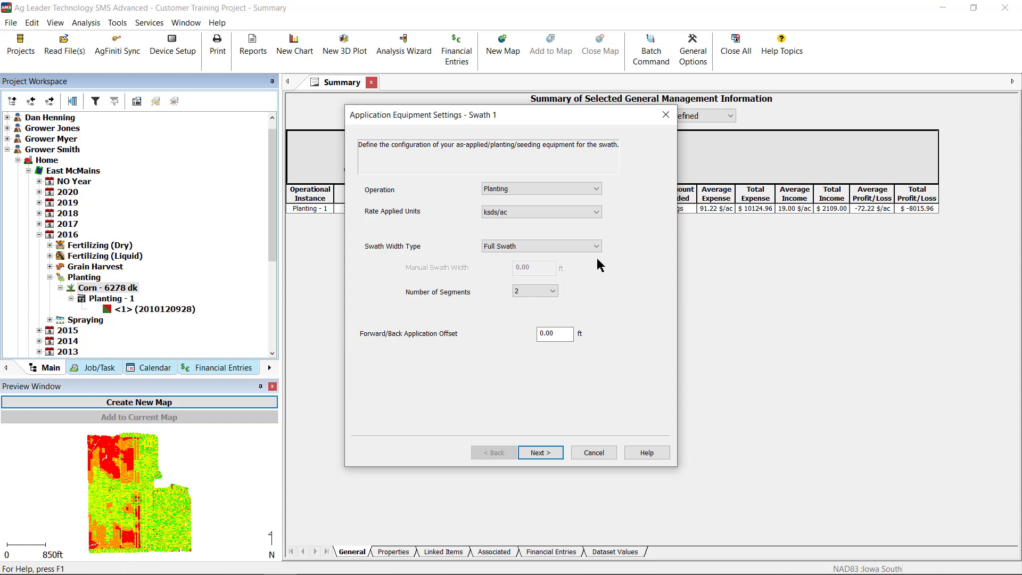
- Assign product 6088 to the right-hand swath section, <1> - swath 2
left_click(550, 455)
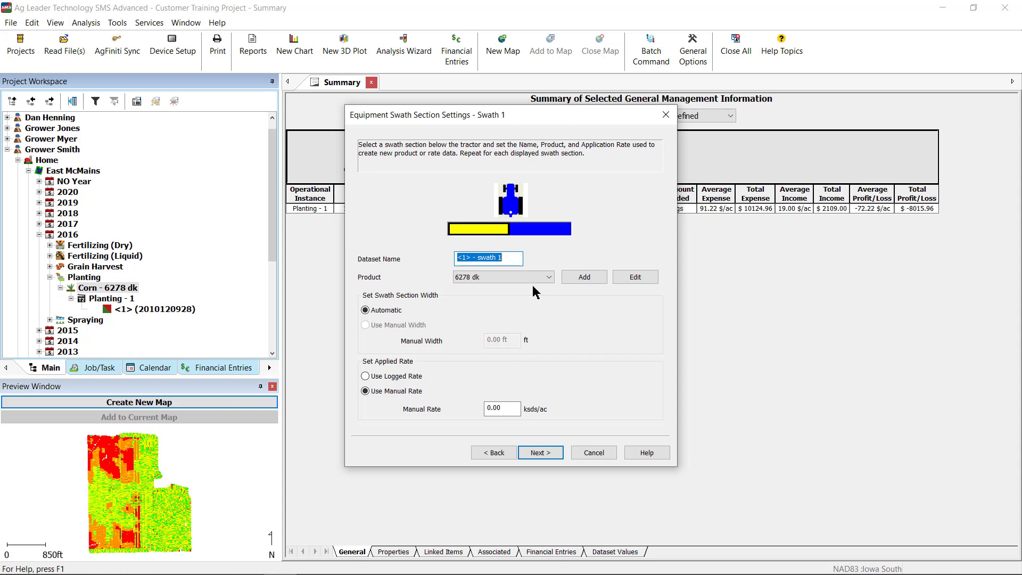
left_click(540, 230)
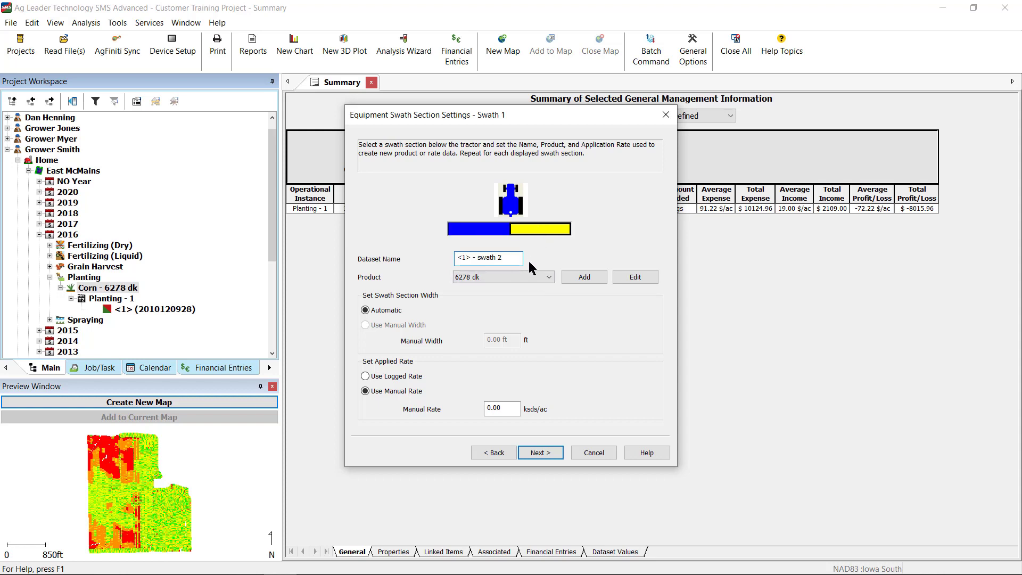
left_click(536, 278)
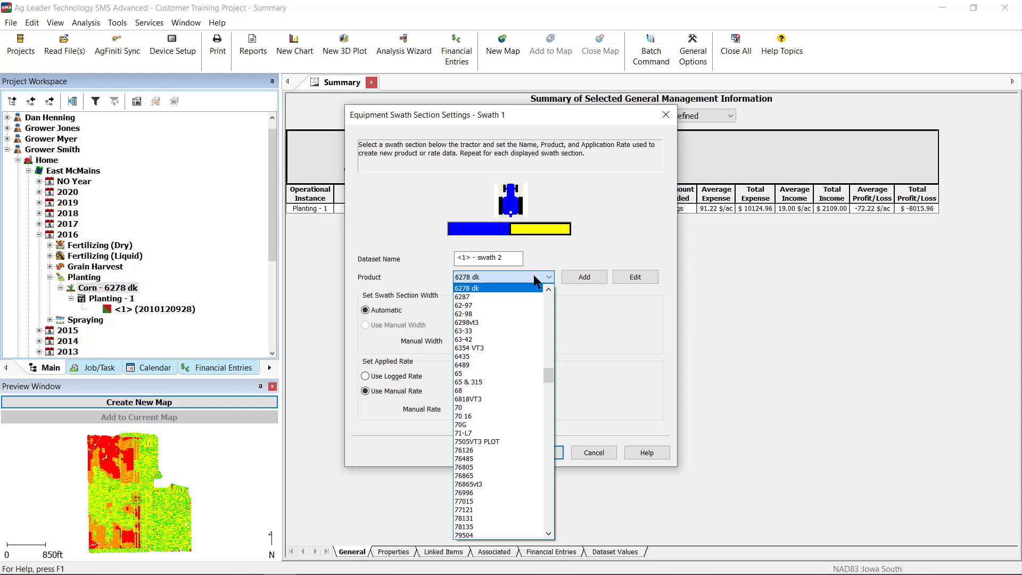
scroll(492, 368, "up", 3)
left_click(489, 367)
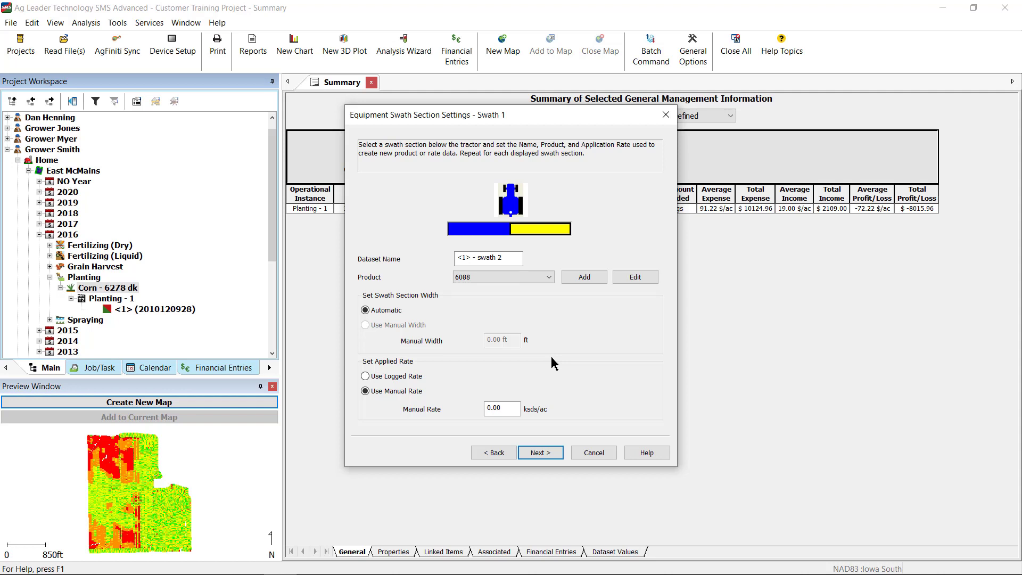
- Set Swath 2 to use the logged rate and finish generating the split data
key("Return")
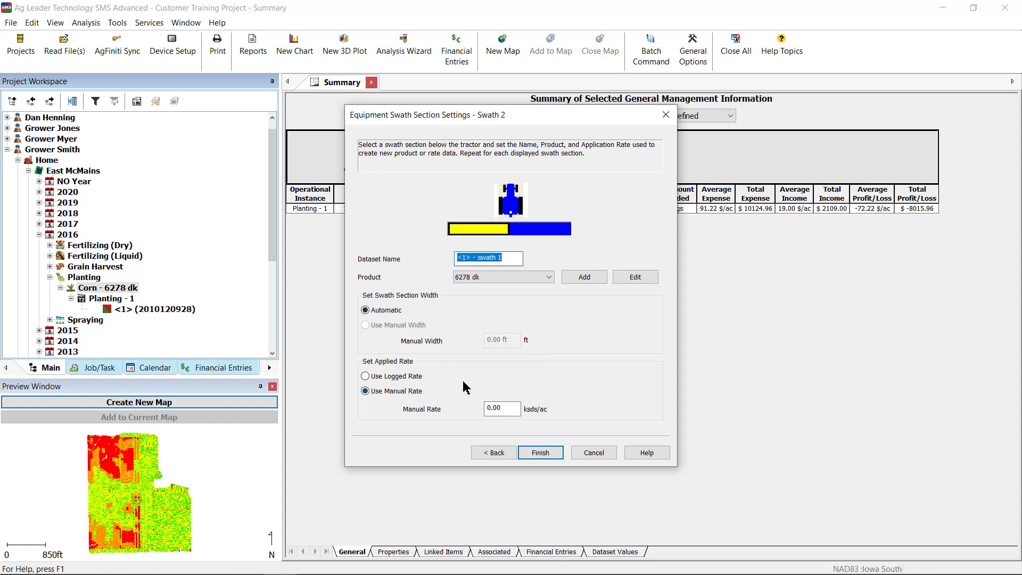
left_click(417, 381)
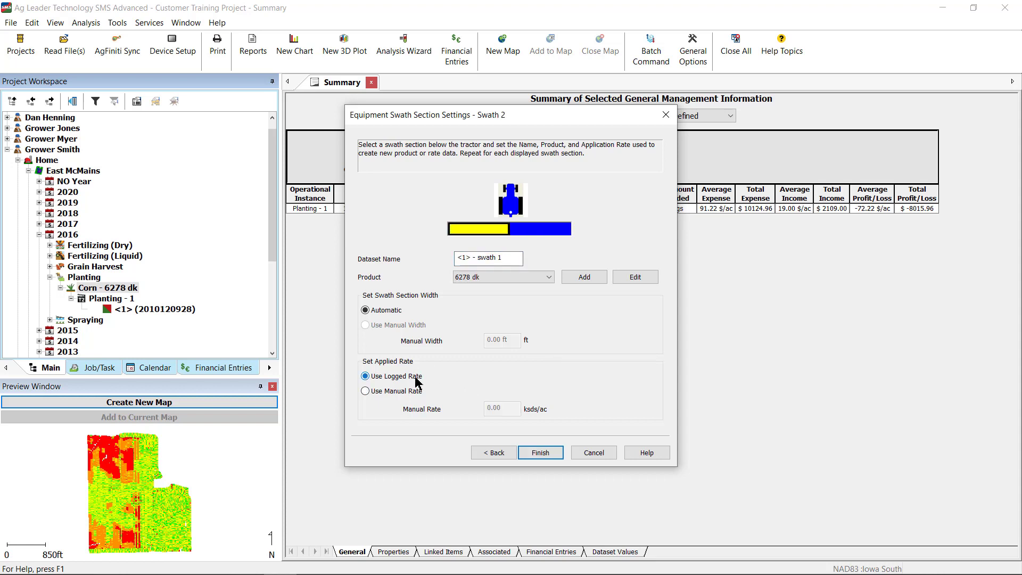
left_click(540, 453)
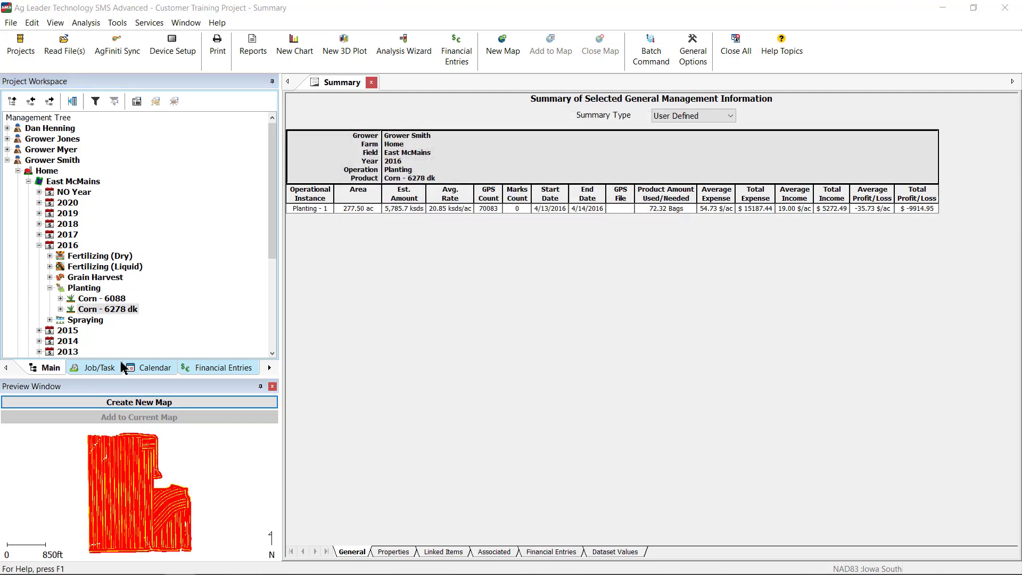
- Show the 2016 Corn - 6088 summary: 55.50 ac at 34.75 ksds/ac
left_click(120, 299)
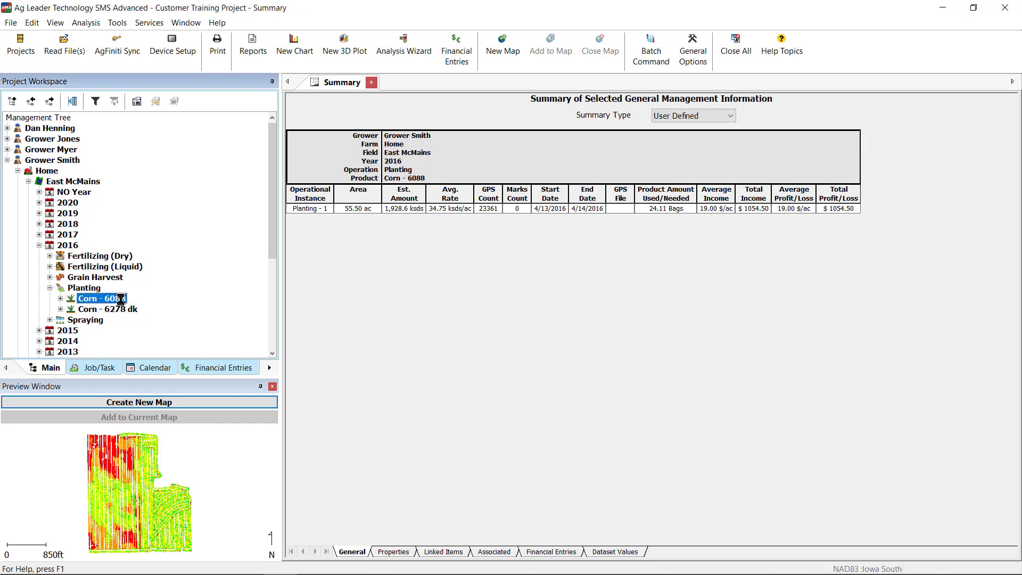